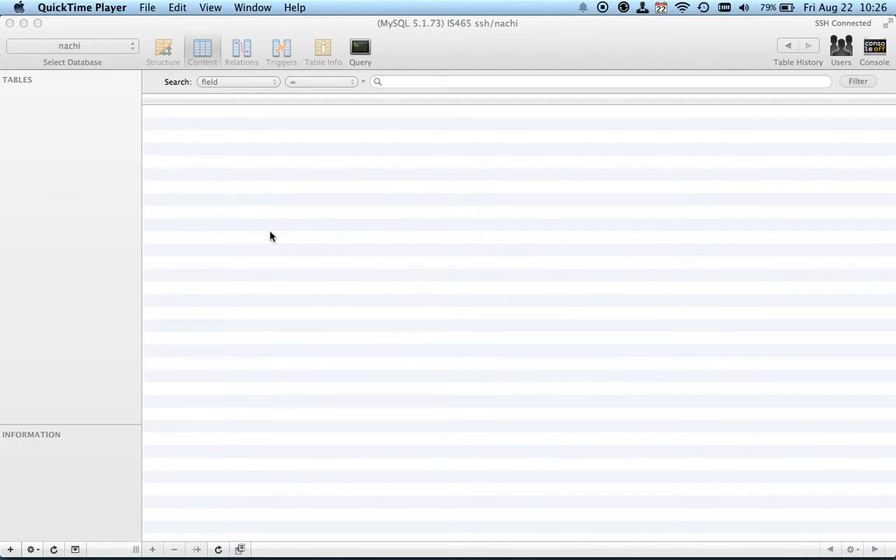
- Switch to Sequel Pro and open HW3.project.csv for import as comma-separated CSV, with the first line containing field names
click(269, 237)
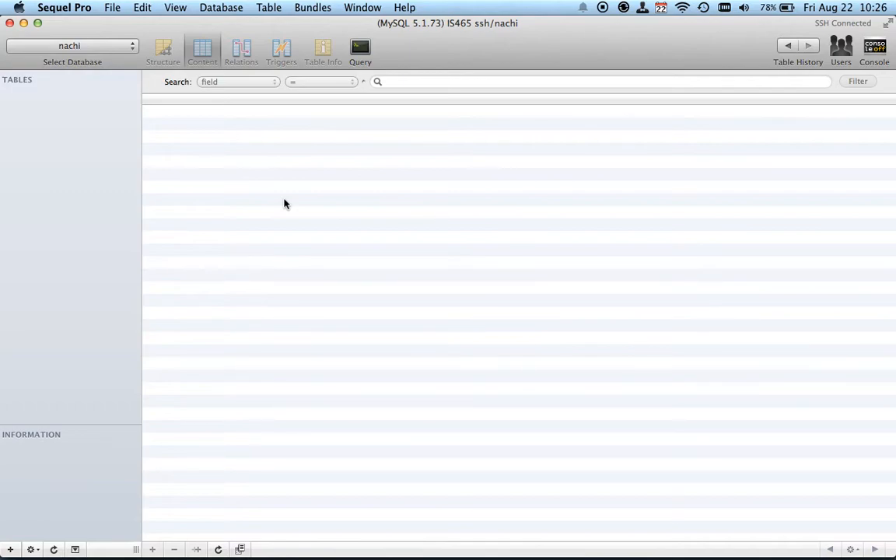
click(115, 7)
click(185, 164)
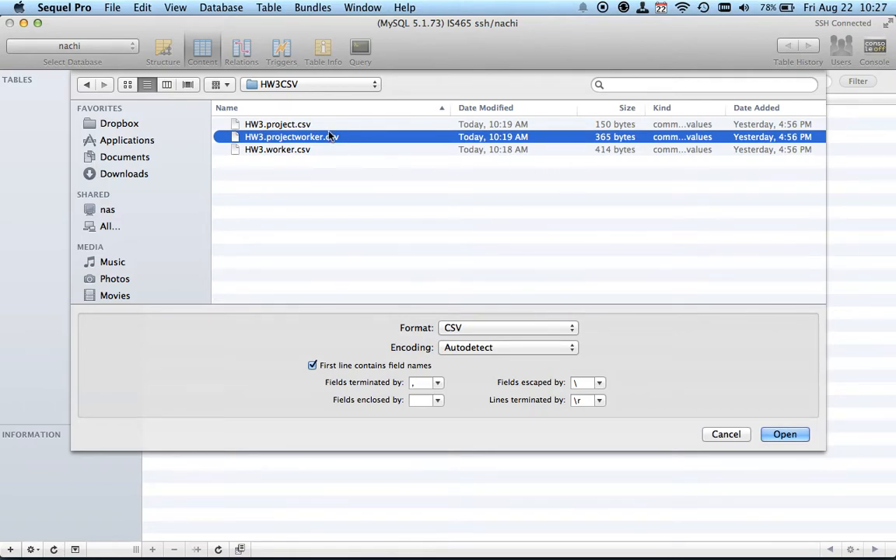
click(295, 123)
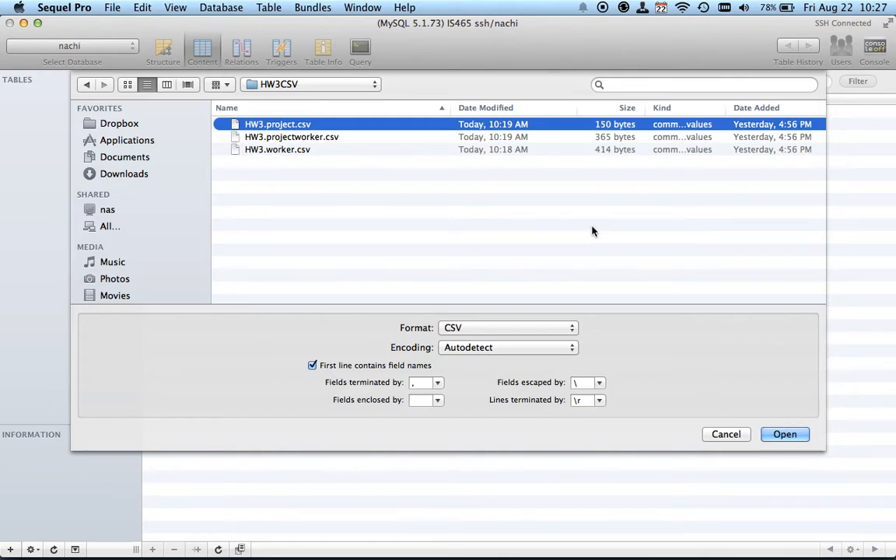
click(572, 333)
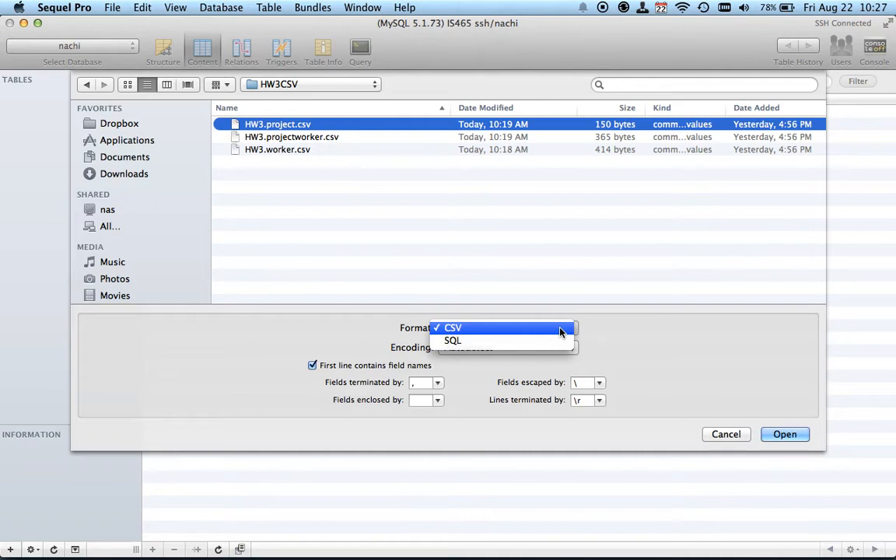
click(562, 332)
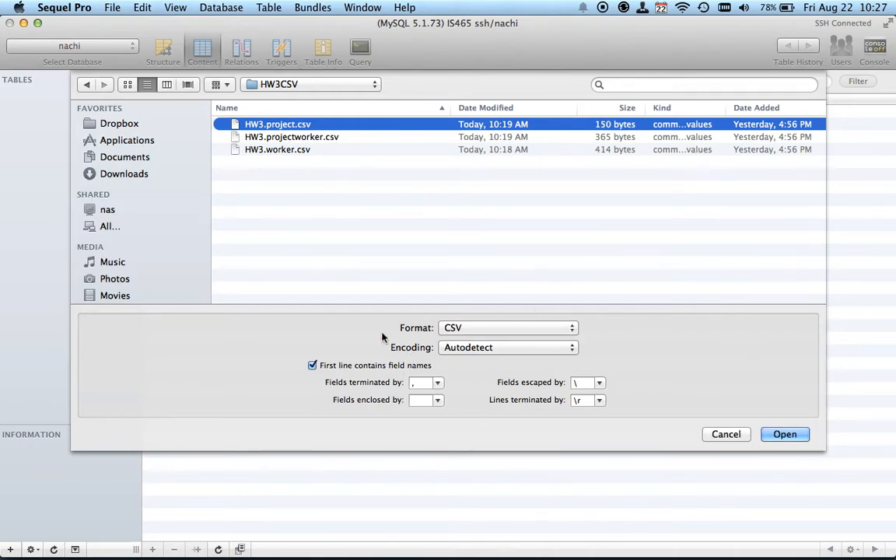
click(312, 366)
click(423, 382)
click(438, 384)
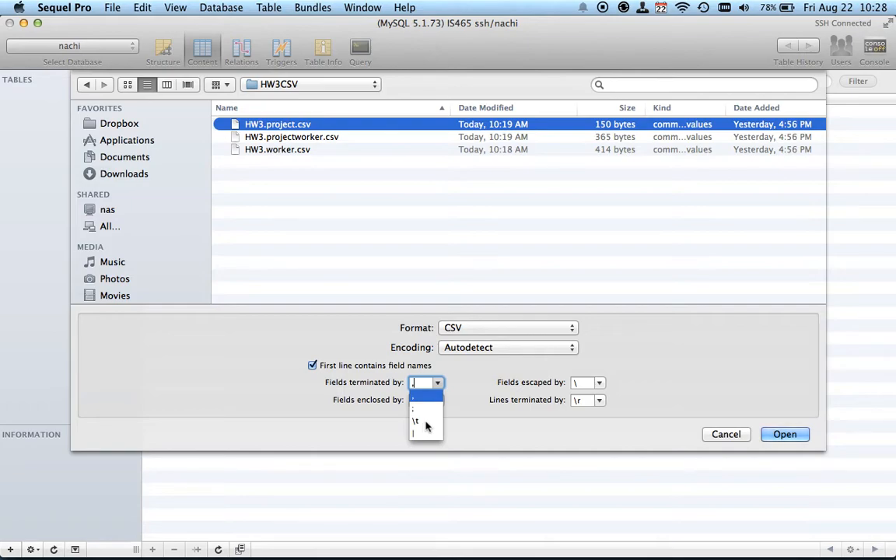
click(522, 440)
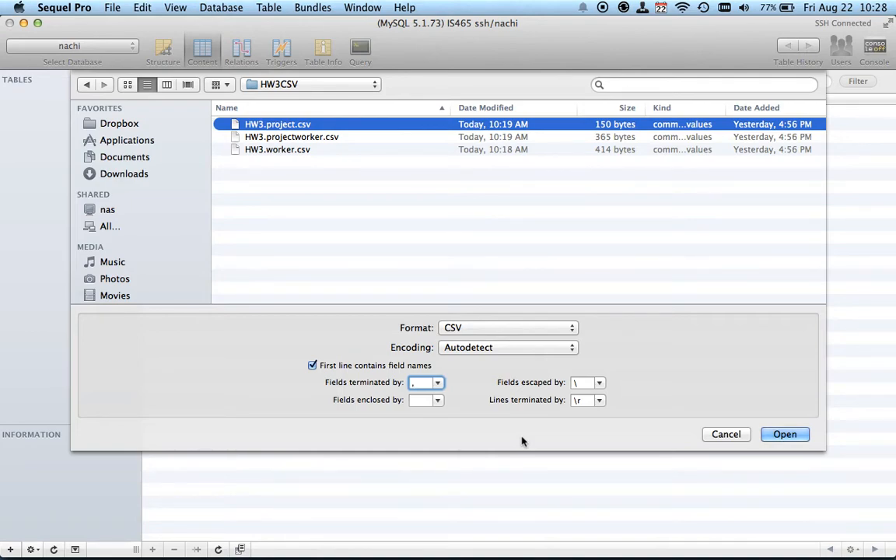
click(784, 435)
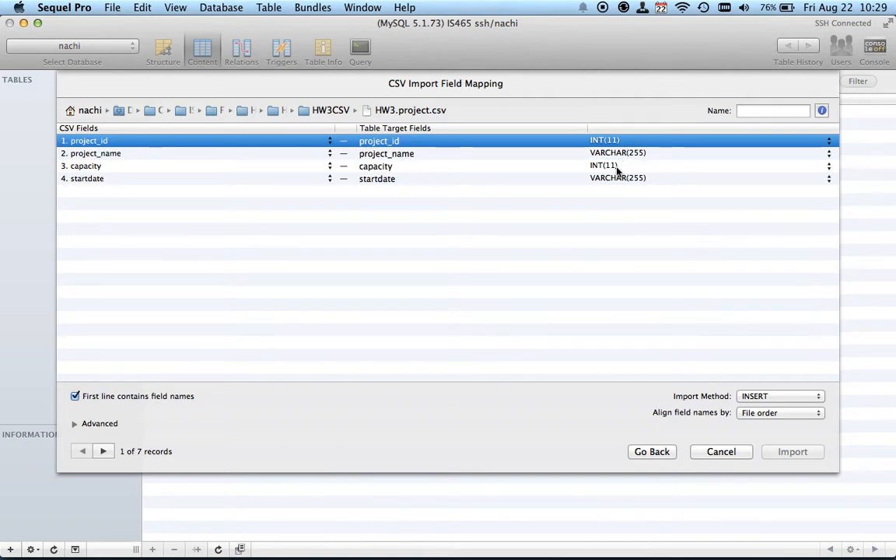
- Set the startdate target field's data type to date in the import mapping
click(659, 180)
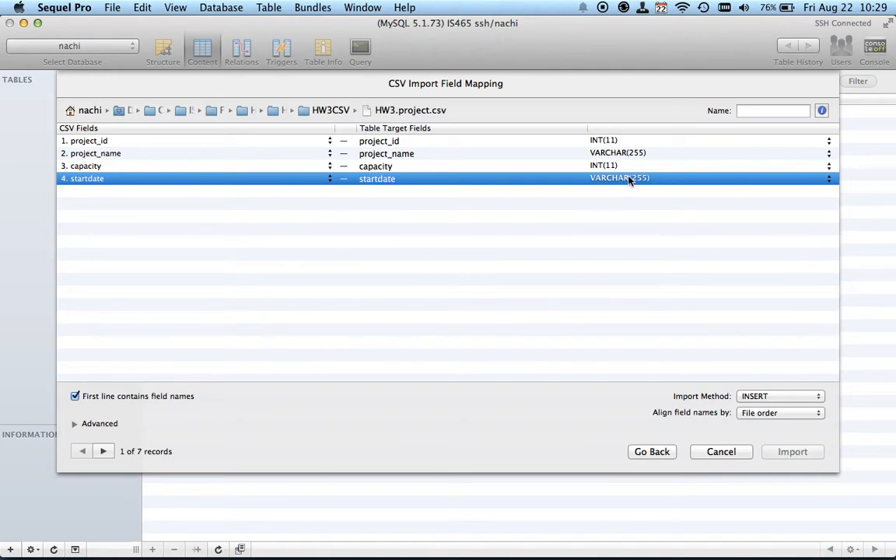
click(628, 179)
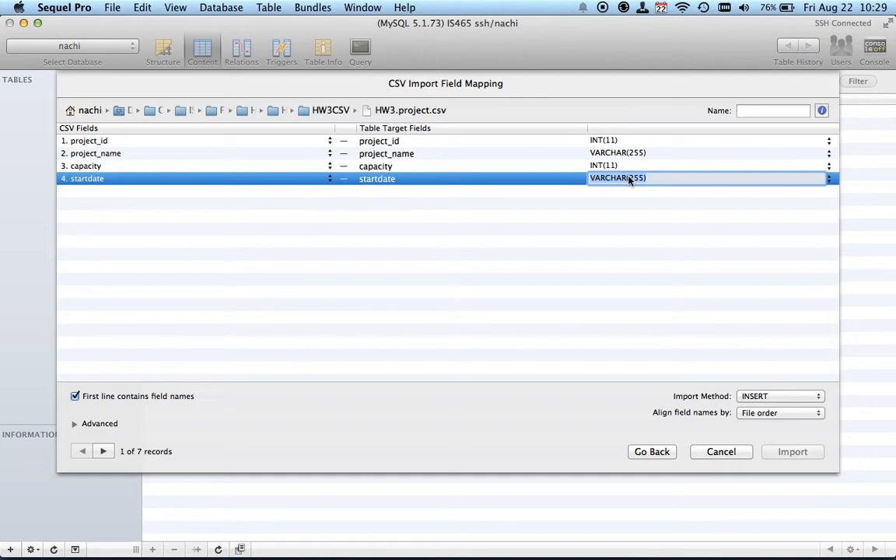
text(date)
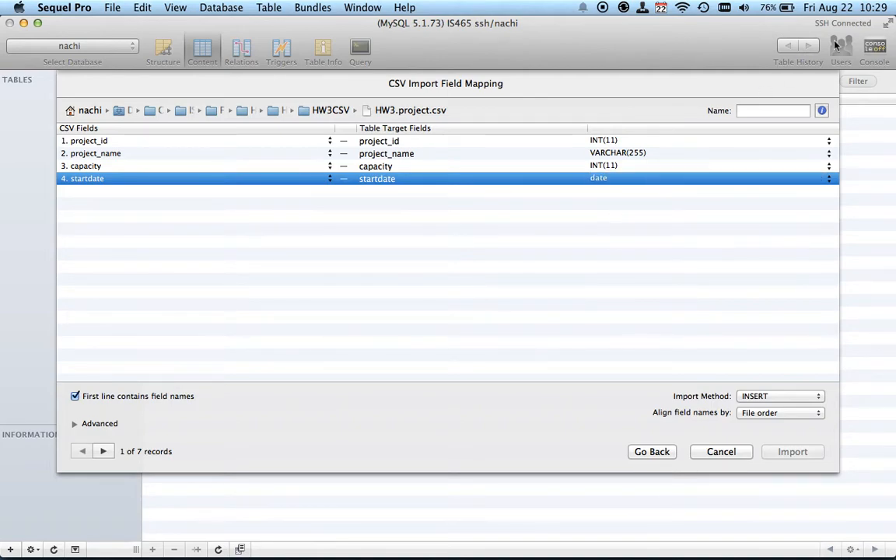
- Name the new table project, preview the next CSV record, and import the data
click(751, 111)
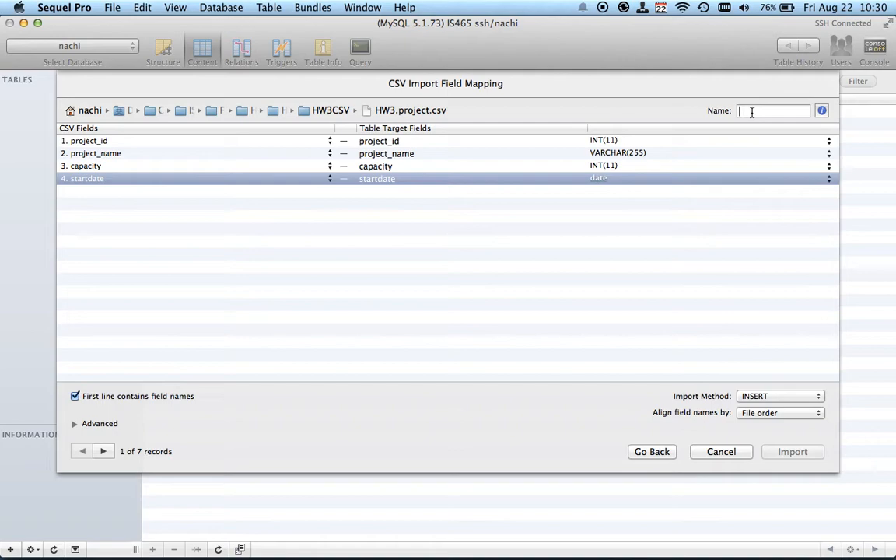
text(project)
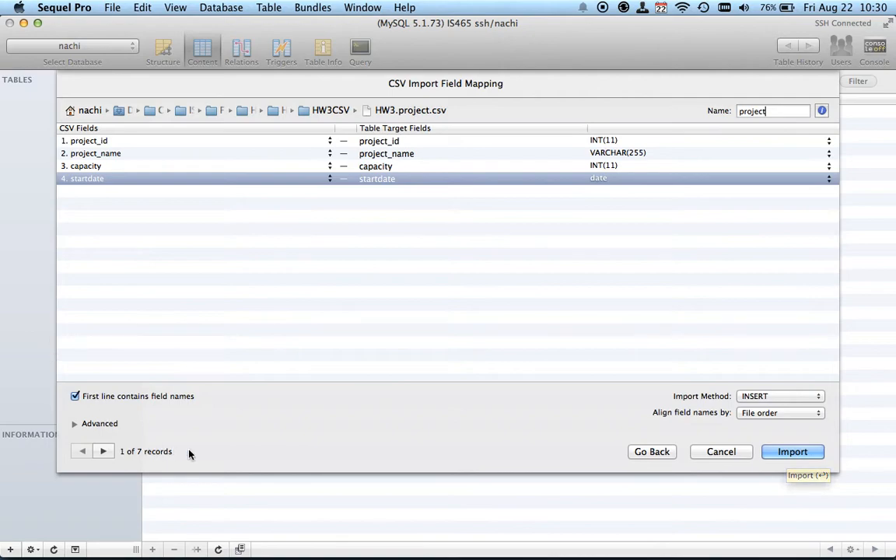
click(104, 453)
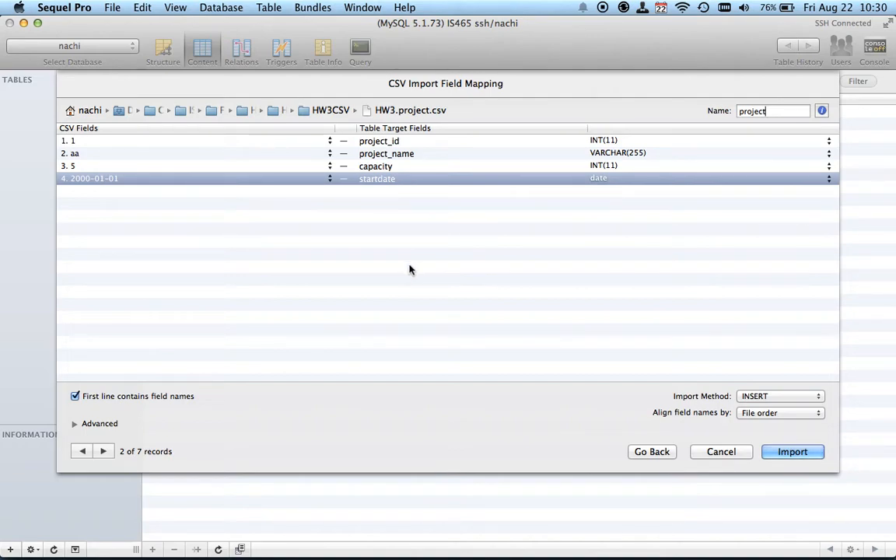
click(792, 452)
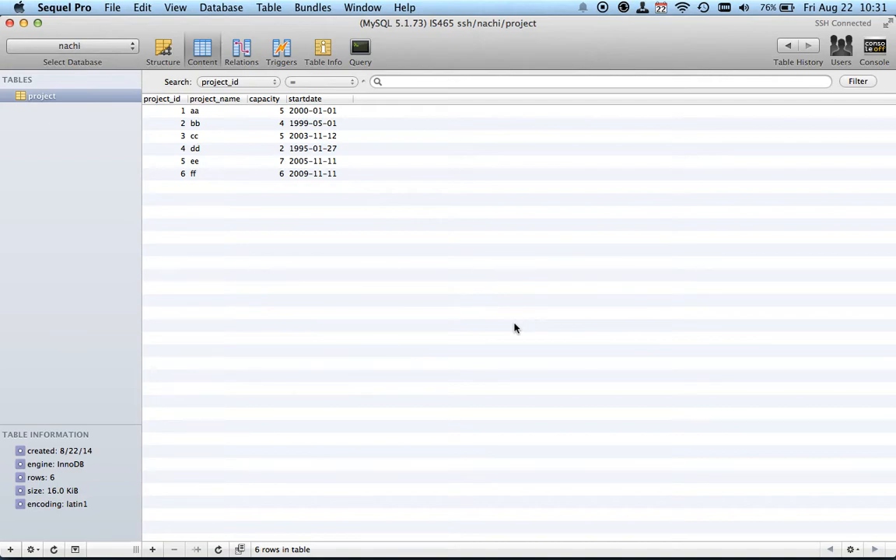
- Add a primary key on project_id in the project table's structure
click(164, 51)
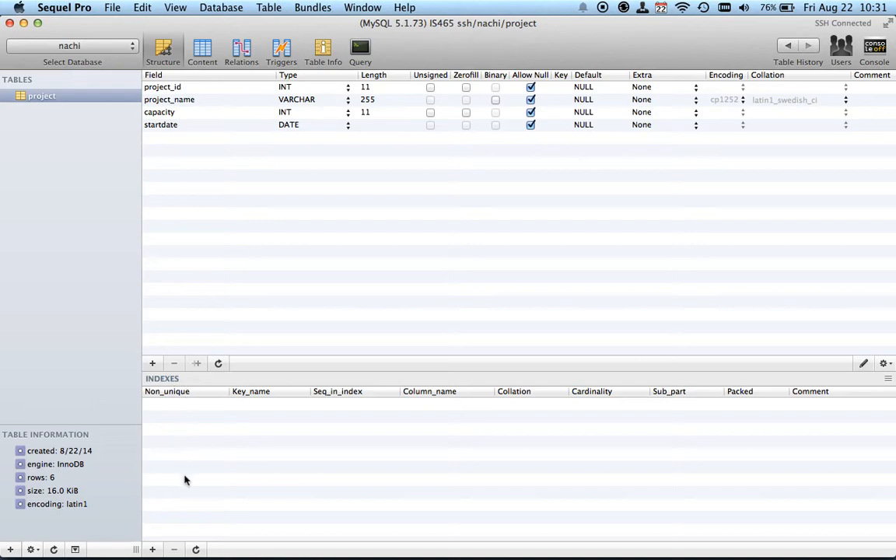
click(152, 549)
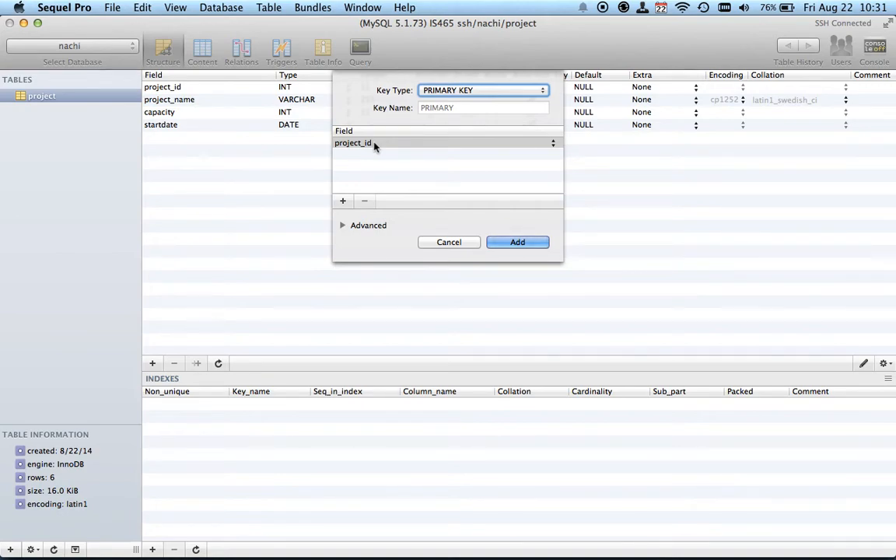
click(519, 243)
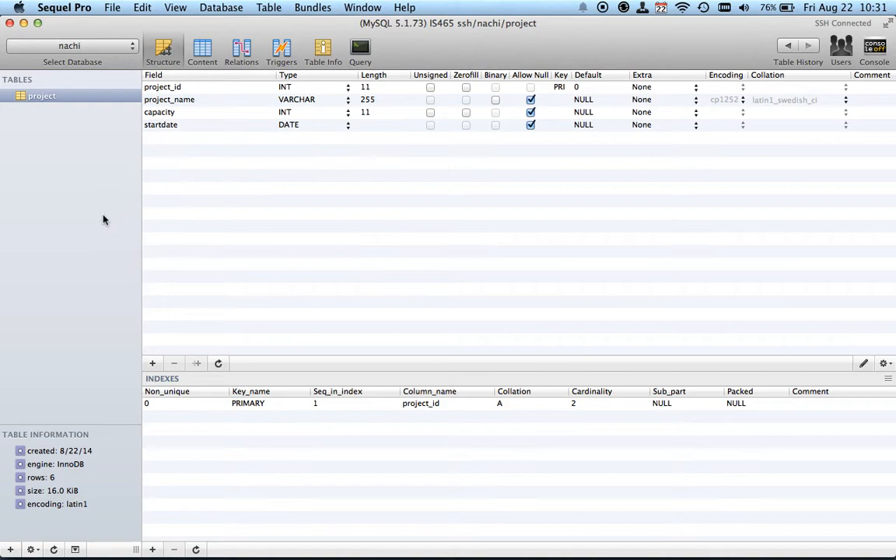
- Open HW3.worker.csv for CSV import and direct it into a new table named worker
click(114, 8)
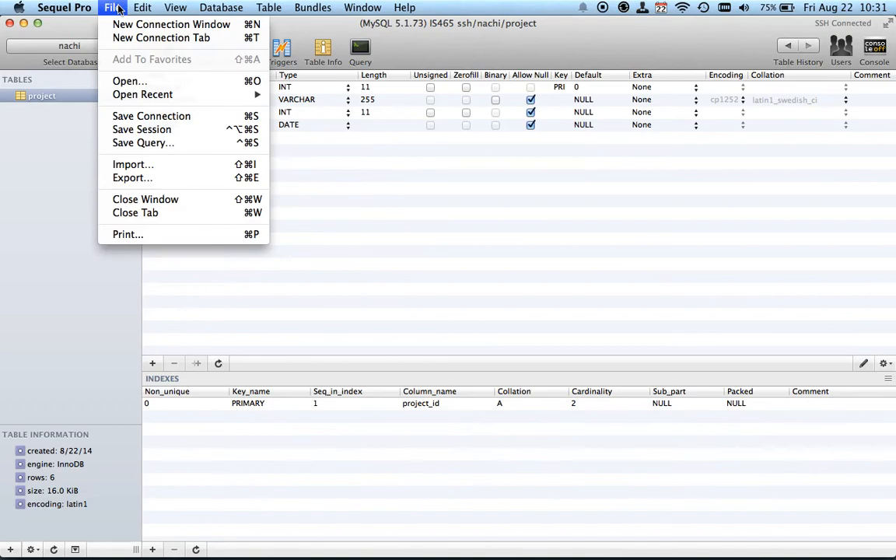
click(161, 165)
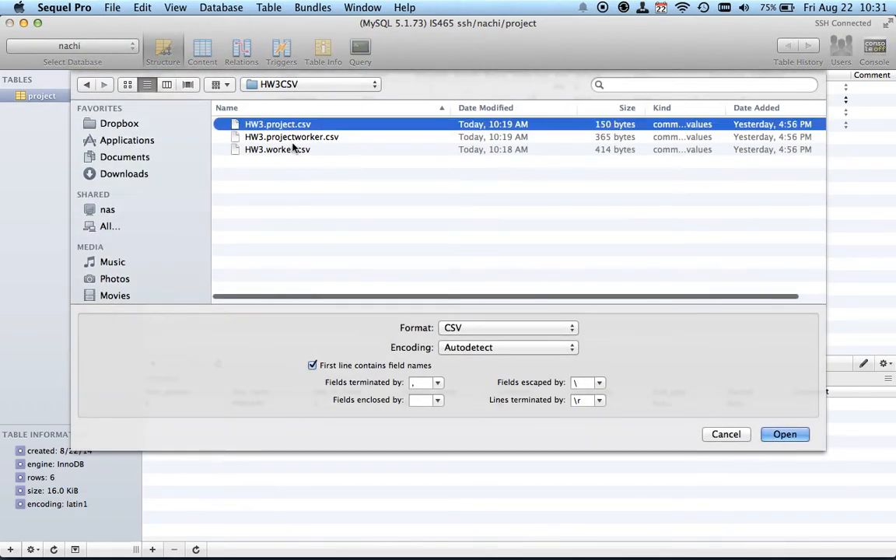
click(287, 152)
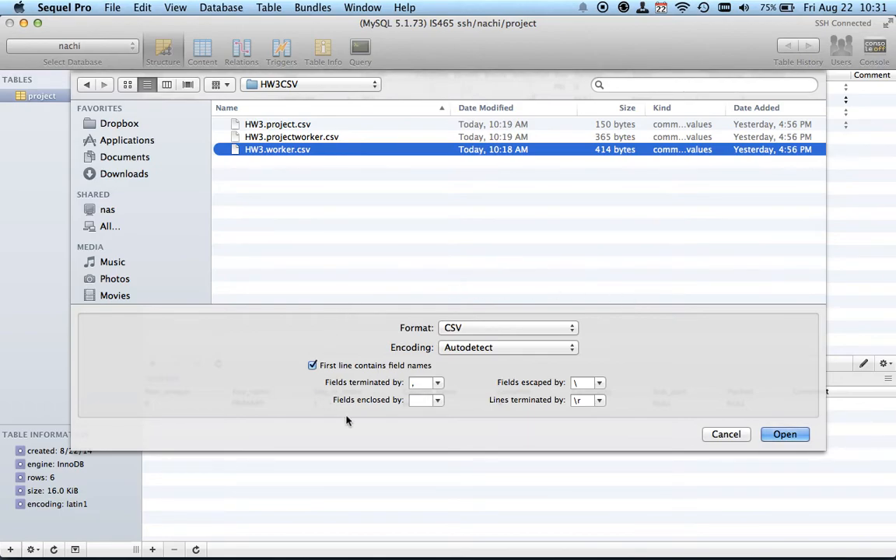
click(799, 437)
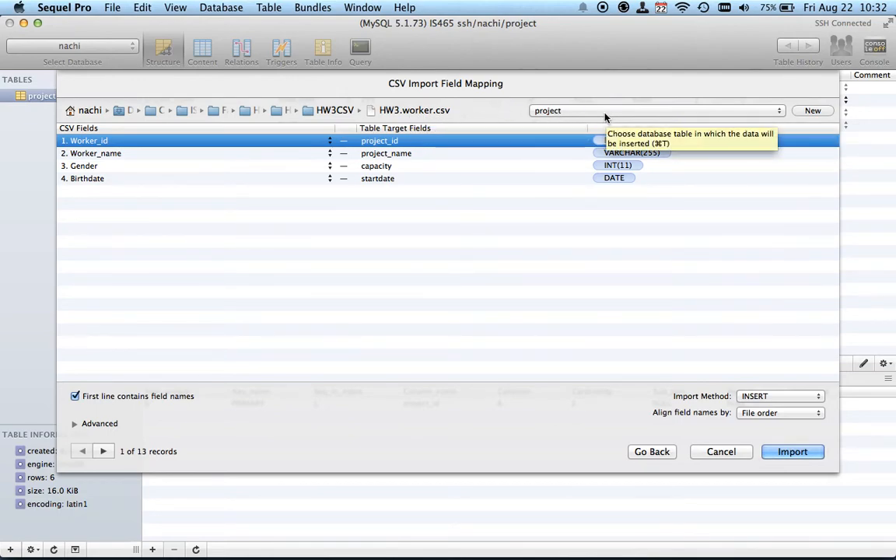
click(809, 112)
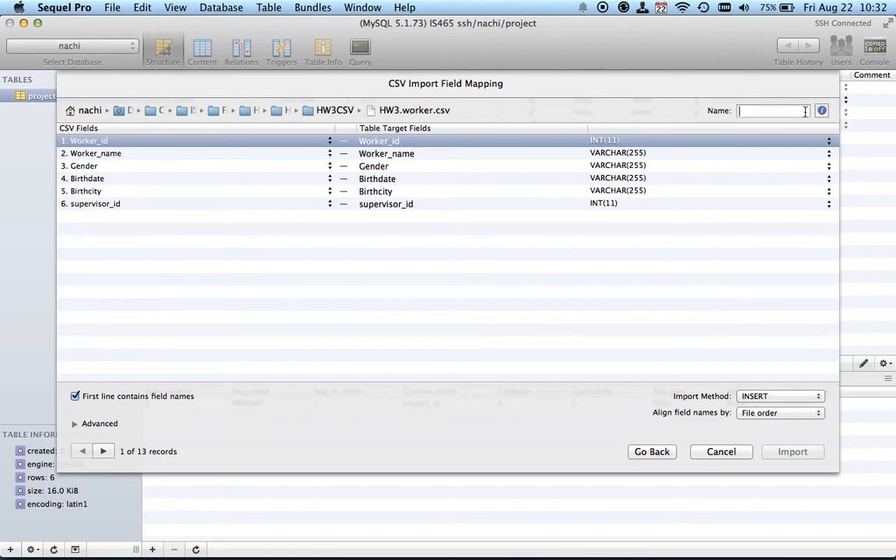
text(worker)
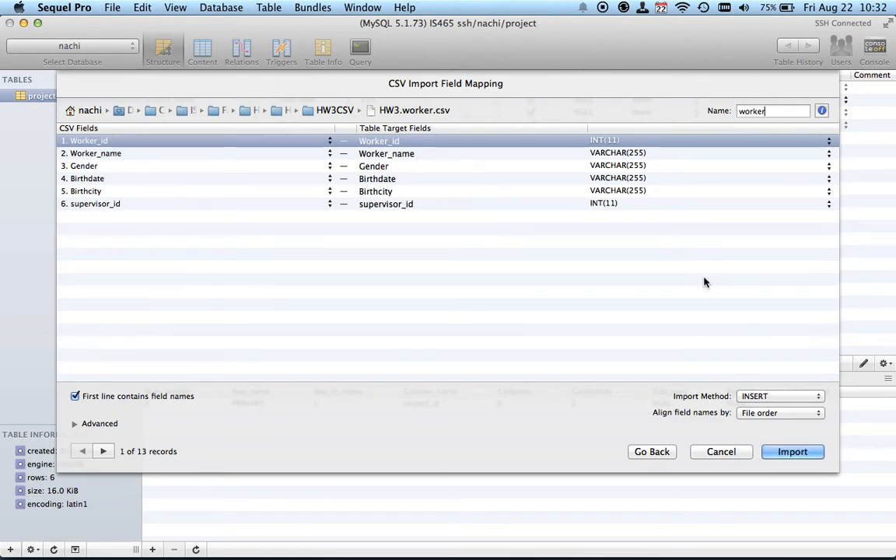
- Set the Birthdate target field's data type to date in the worker import mapping
click(231, 183)
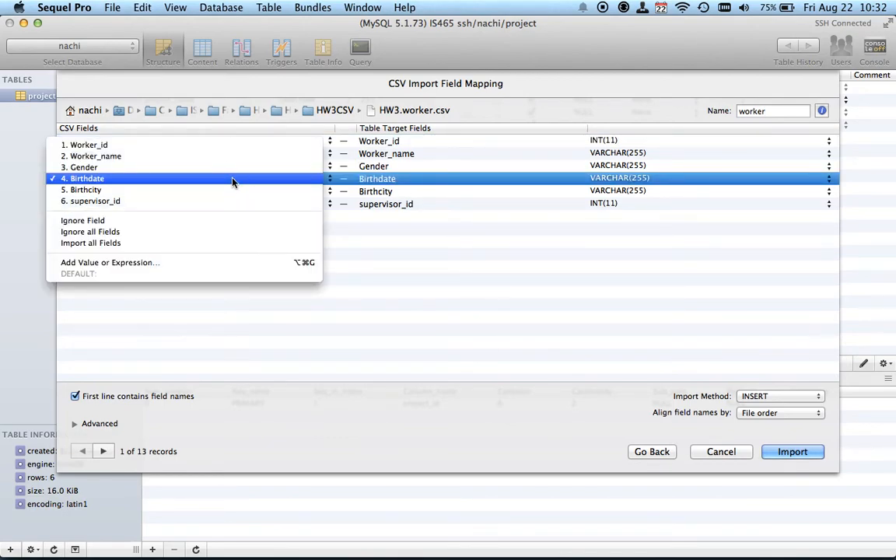
click(233, 180)
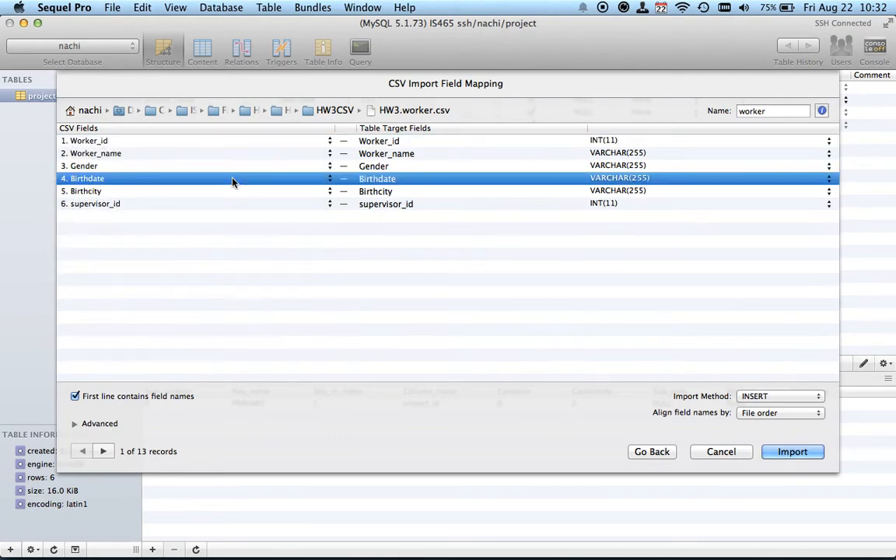
double_click(618, 181)
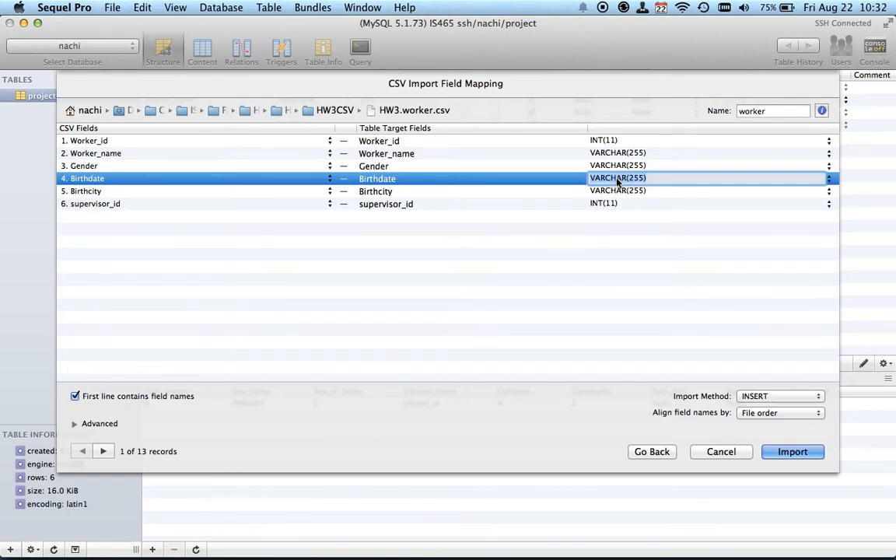
text(date)
key(Return)
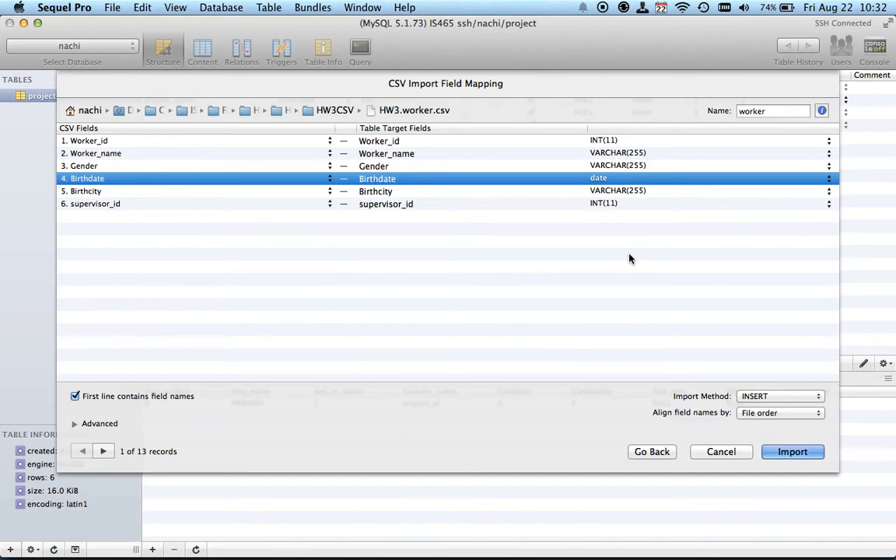
- Preview the following CSV records, then import them into the worker table and show its content
click(104, 452)
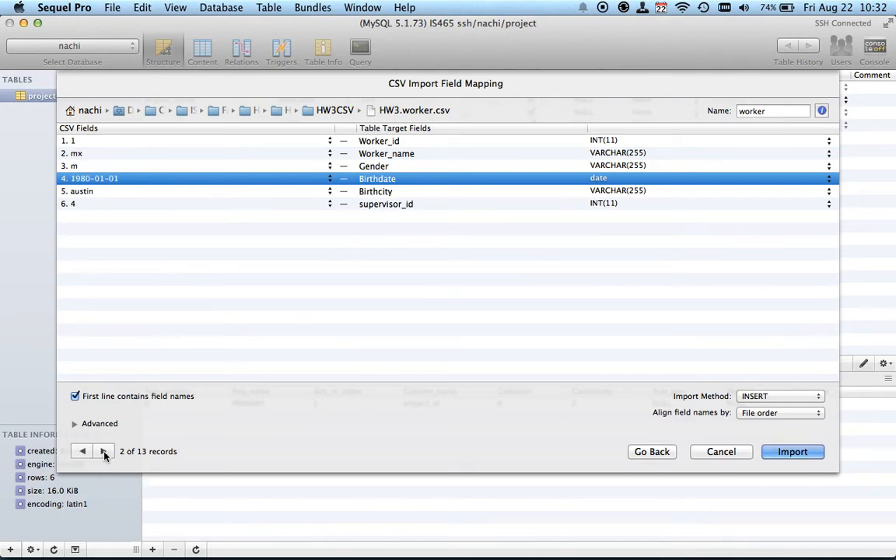
click(104, 452)
click(104, 452)
click(792, 452)
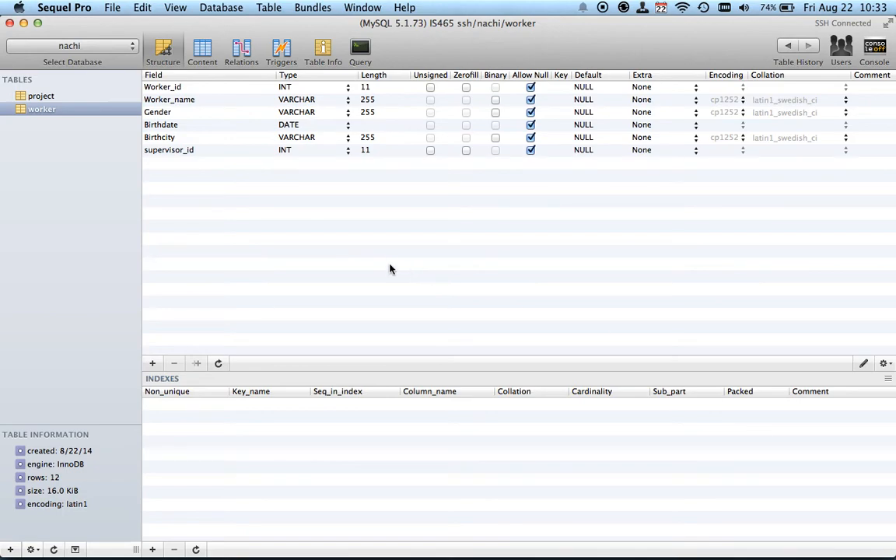
click(209, 64)
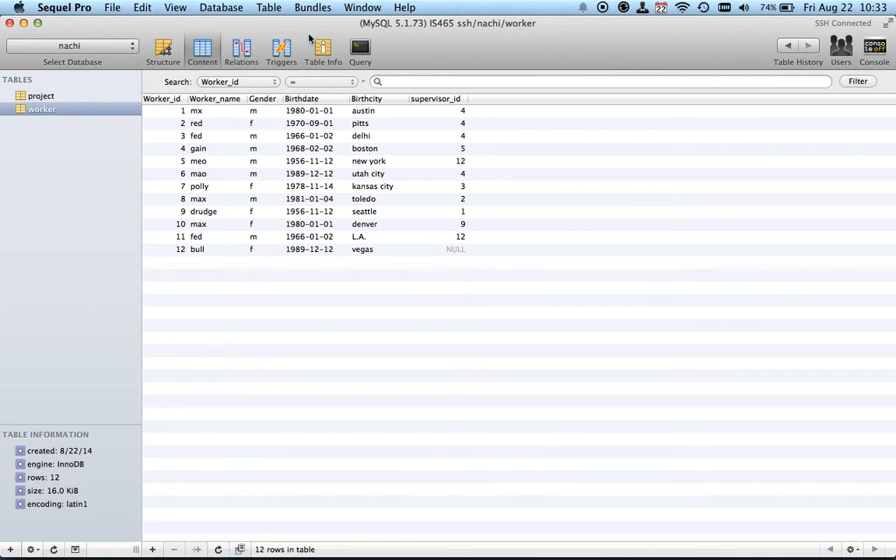
- Add a primary key on Worker_id in the worker table's structure
click(165, 48)
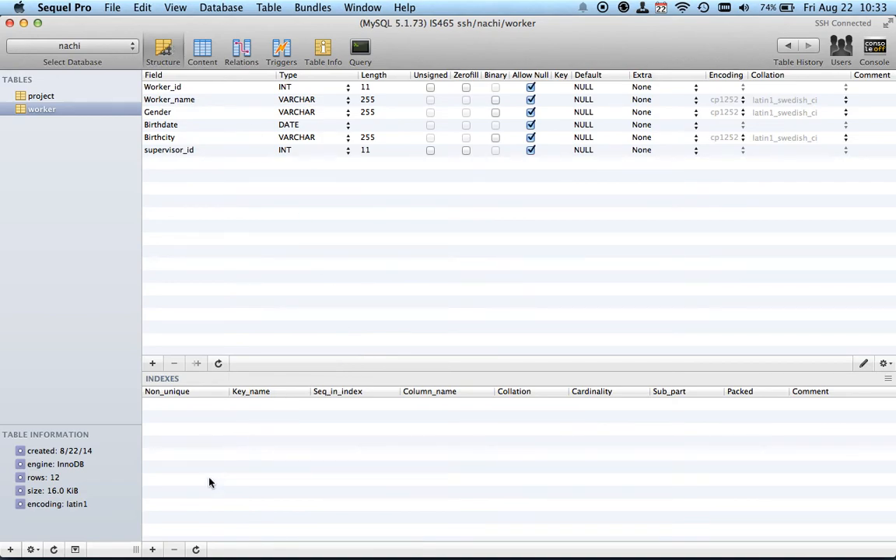
click(153, 549)
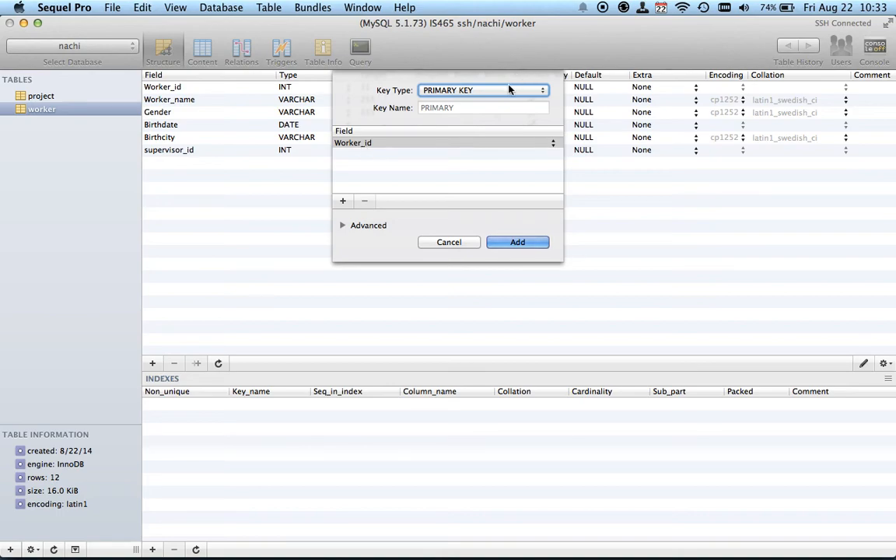
click(517, 242)
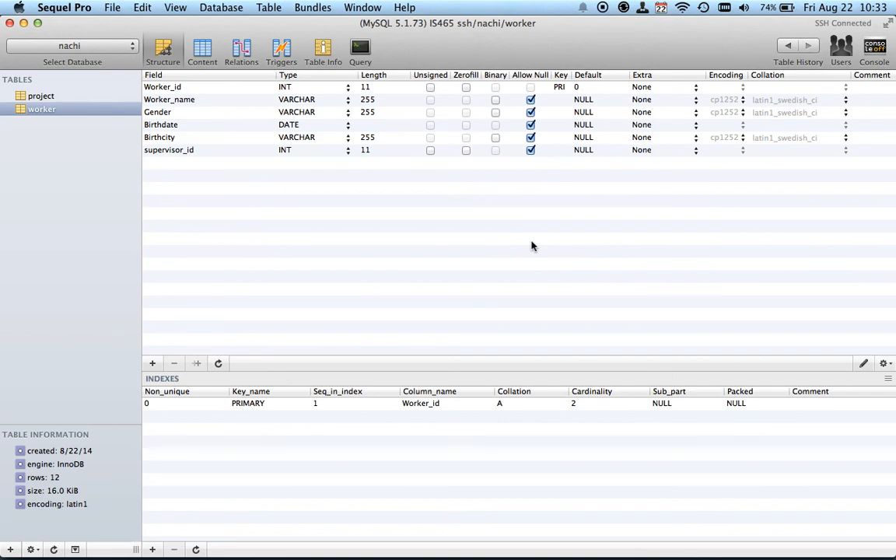